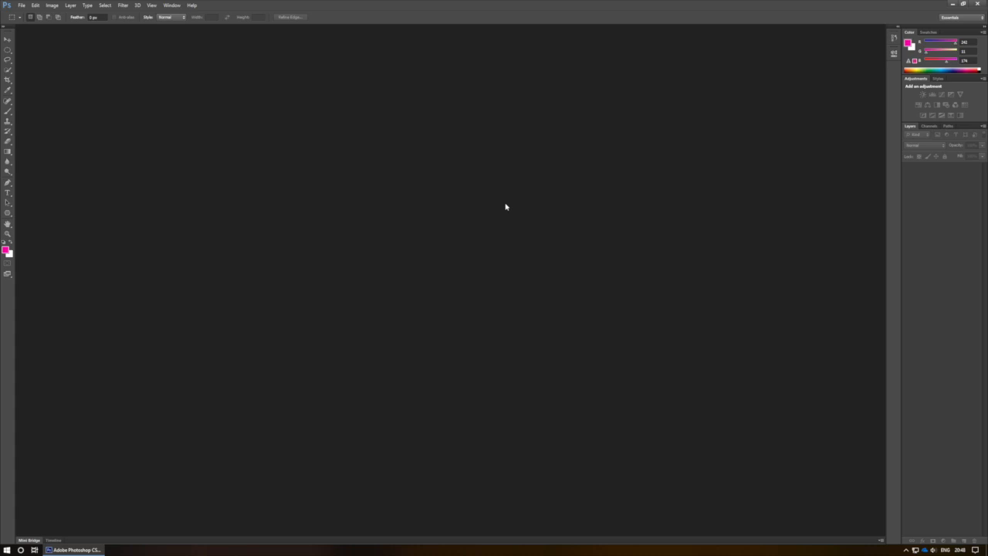
Open the Acropolis JPG image from the Desktop folder
{"action": "left_click", "coordinate": [21, 6]}
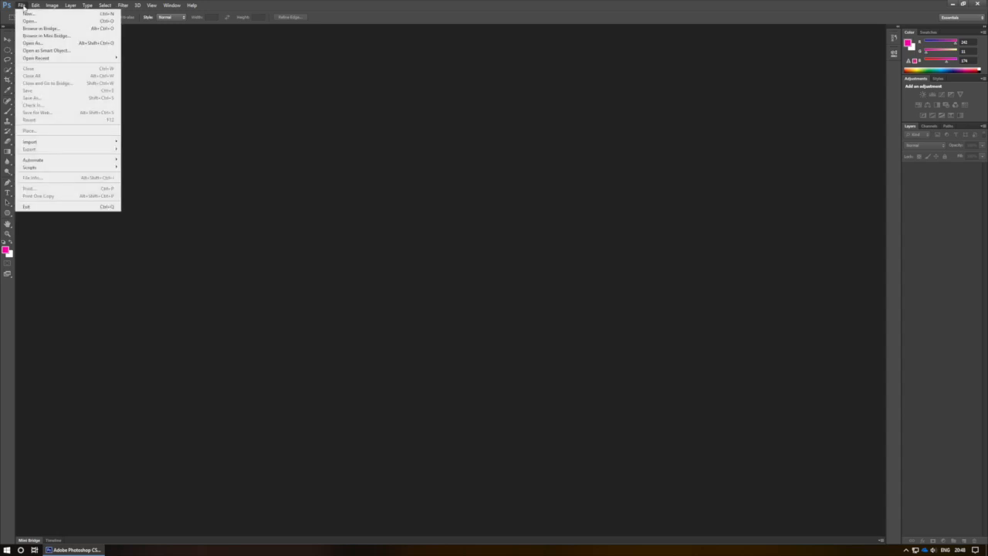
{"action": "left_click", "coordinate": [28, 21]}
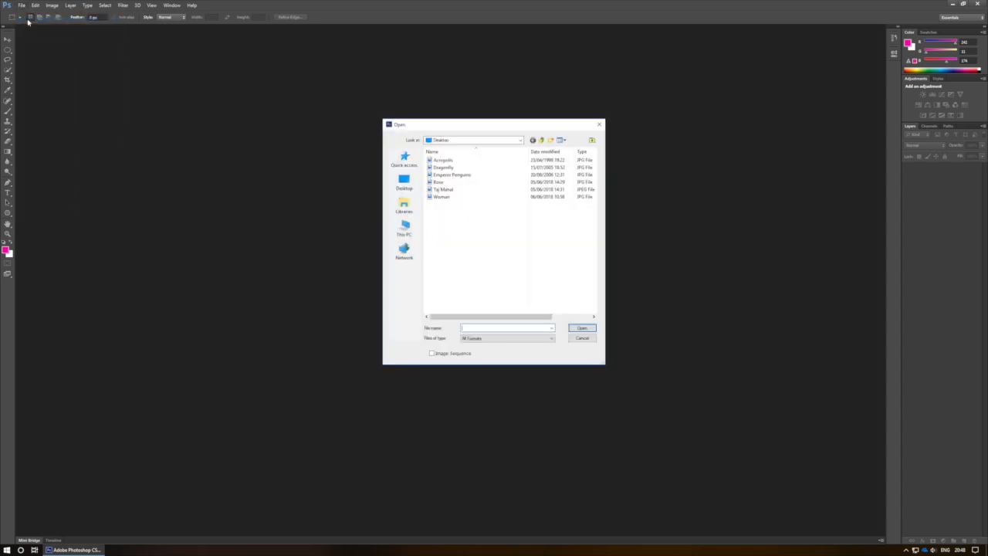
{"action": "left_click", "coordinate": [464, 162]}
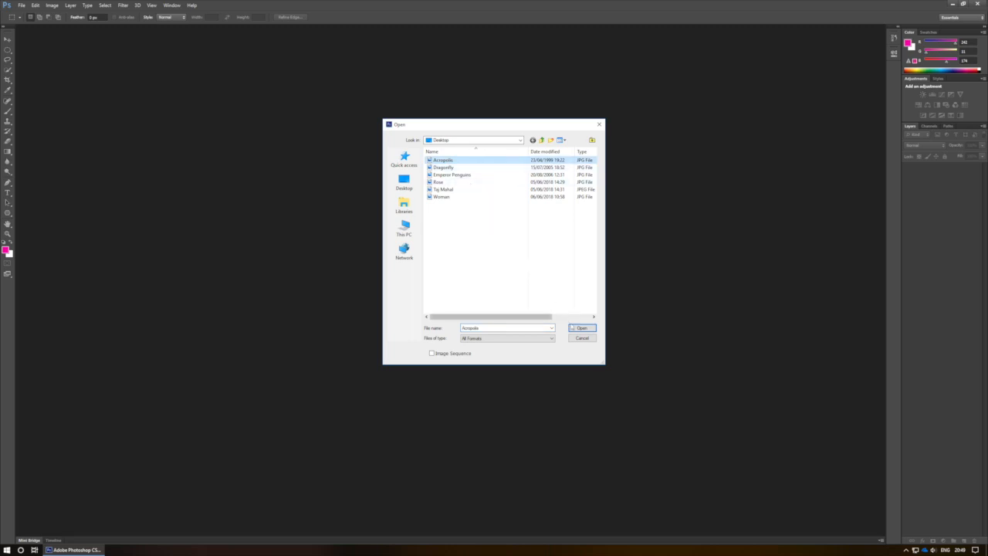
{"action": "left_click", "coordinate": [579, 329]}
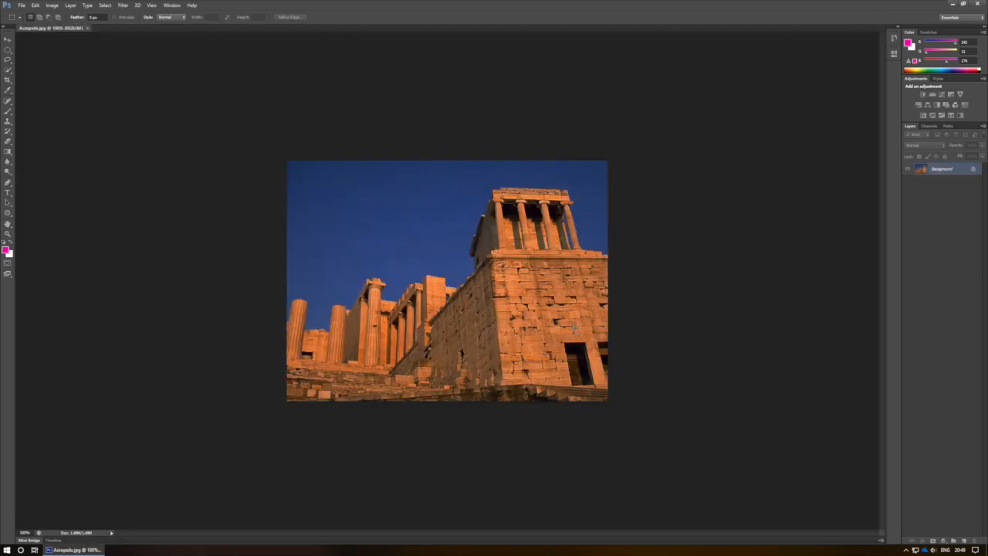
Open the Rose JPG image from the Desktop folder as a second document
{"action": "left_click", "coordinate": [22, 5]}
{"action": "left_click", "coordinate": [28, 21]}
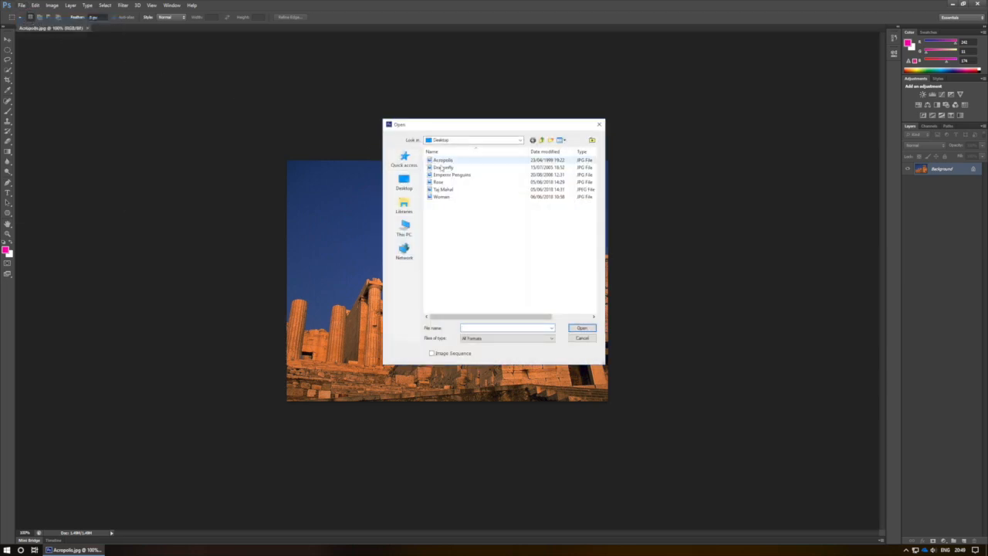
{"action": "left_click", "coordinate": [447, 182]}
{"action": "left_click", "coordinate": [592, 329]}
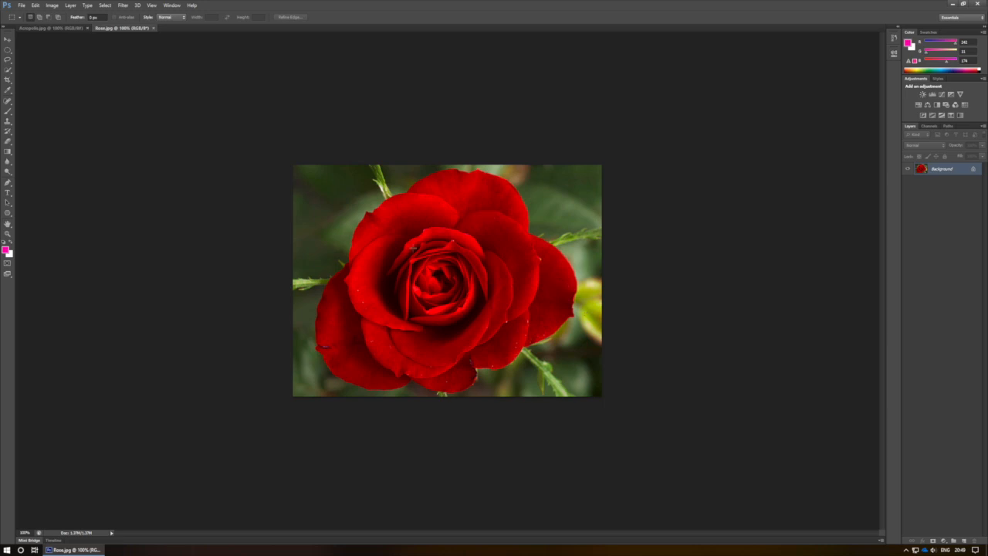
Make a rectangular marquee selection around the flower in Rose.jpg, slightly inside the image edges, and copy it
{"action": "left_click", "coordinate": [76, 28]}
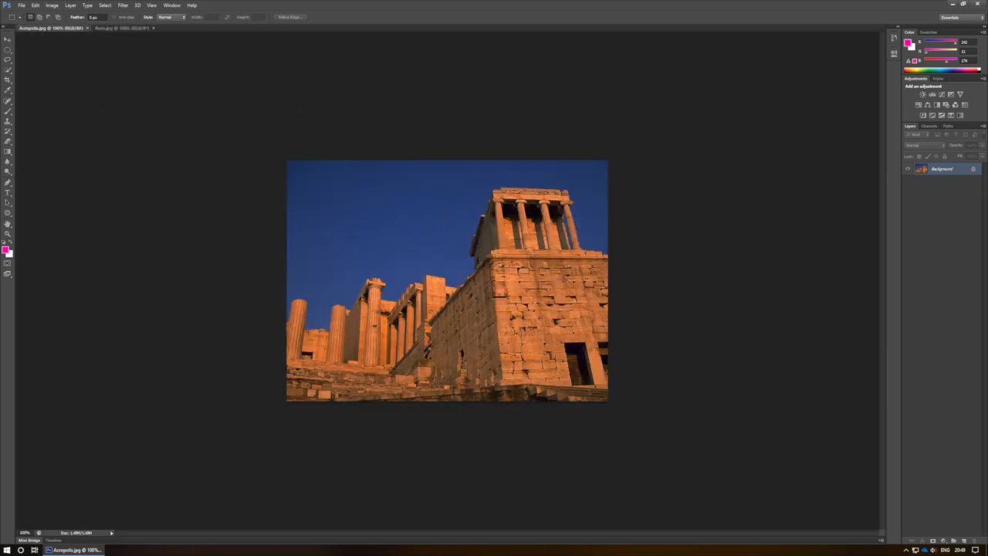
{"action": "left_click", "coordinate": [116, 29]}
{"action": "left_click", "coordinate": [8, 50]}
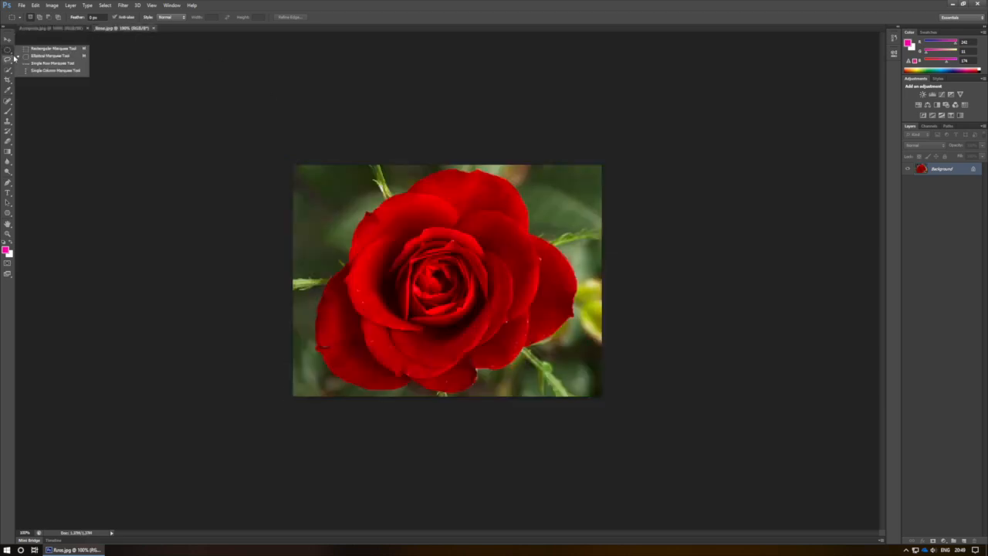
{"action": "left_click", "coordinate": [32, 49]}
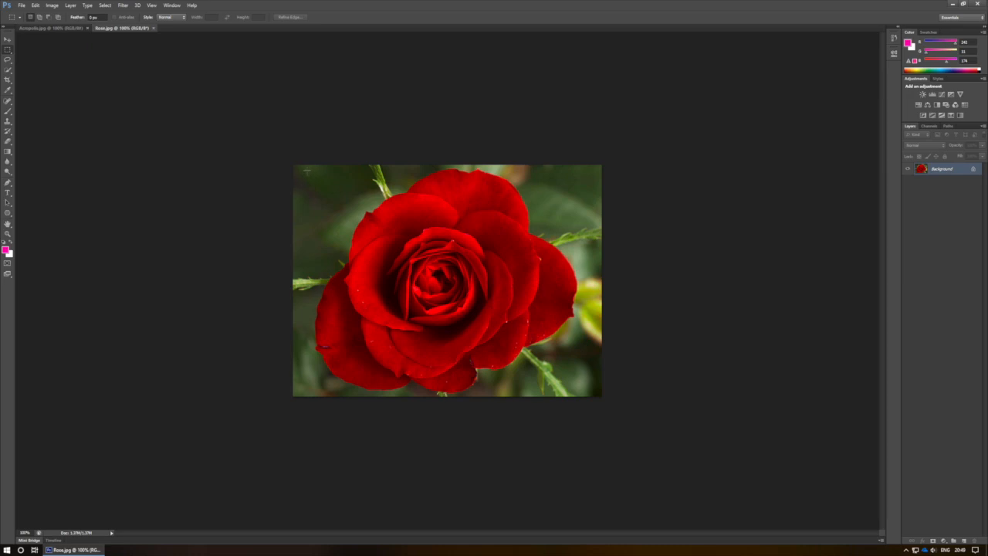
{"action": "left_click_drag", "start_coordinate": [307, 170], "coordinate": [592, 387]}
{"action": "left_click", "coordinate": [36, 6]}
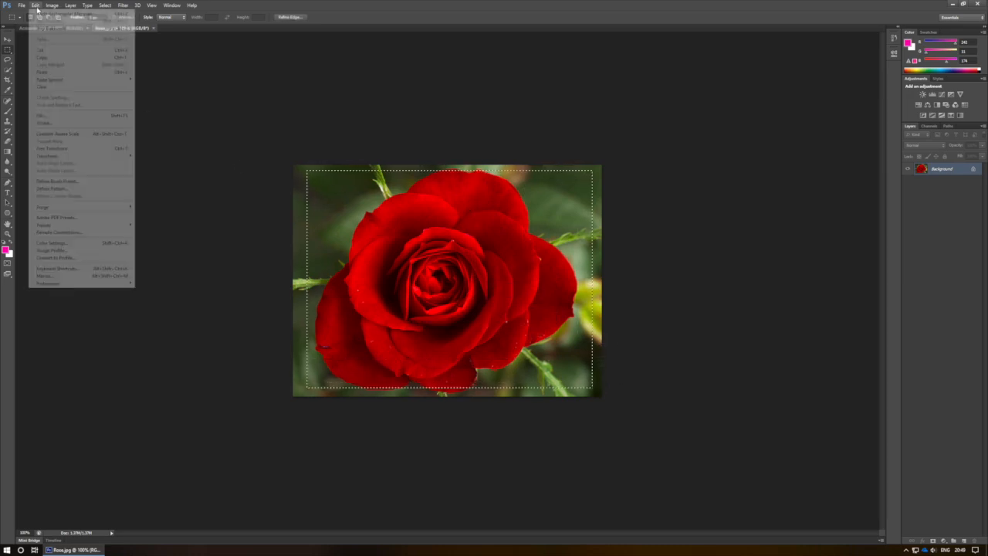
{"action": "left_click", "coordinate": [49, 54]}
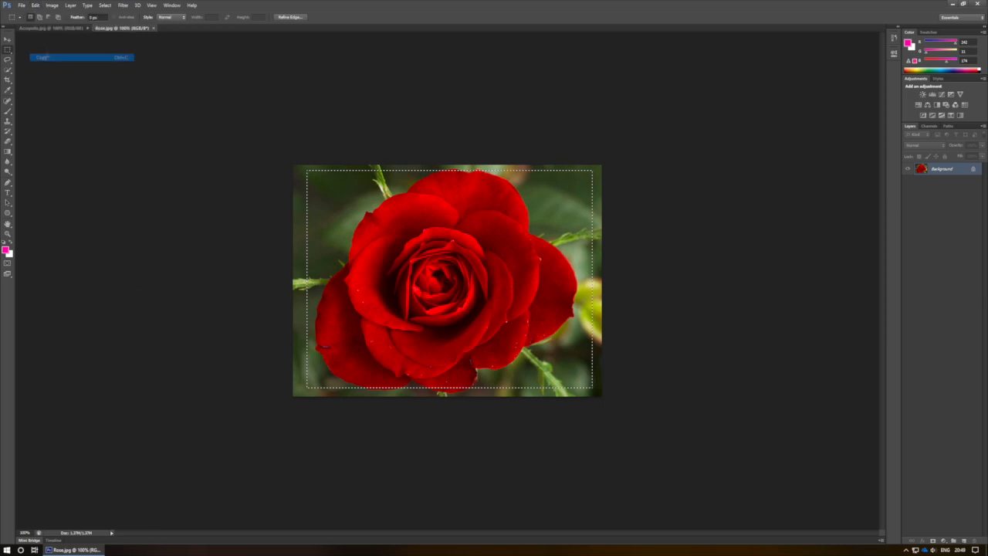
Paste the copied rose into Acropolis.jpg and move it toward the image's lower-right corner
{"action": "left_click", "coordinate": [51, 30]}
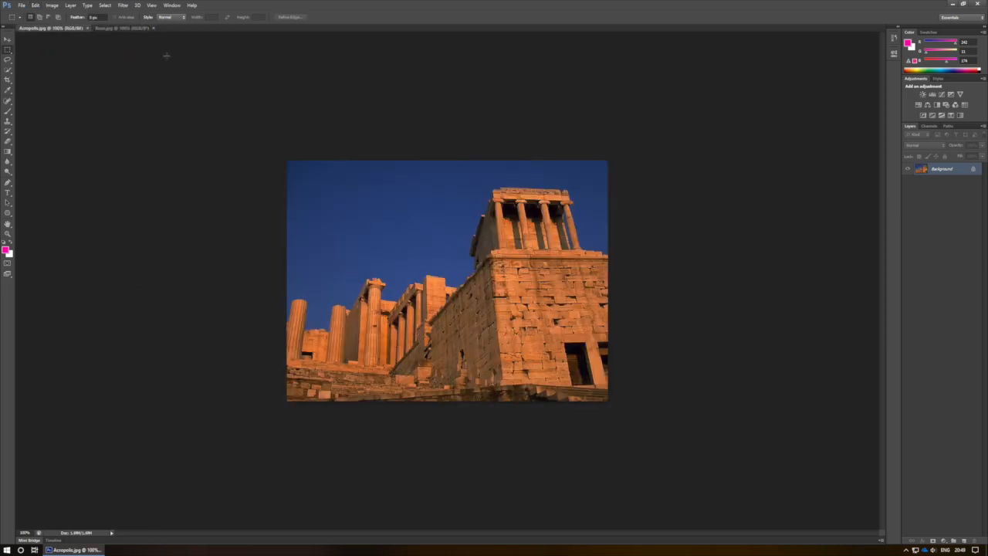
{"action": "left_click", "coordinate": [35, 5]}
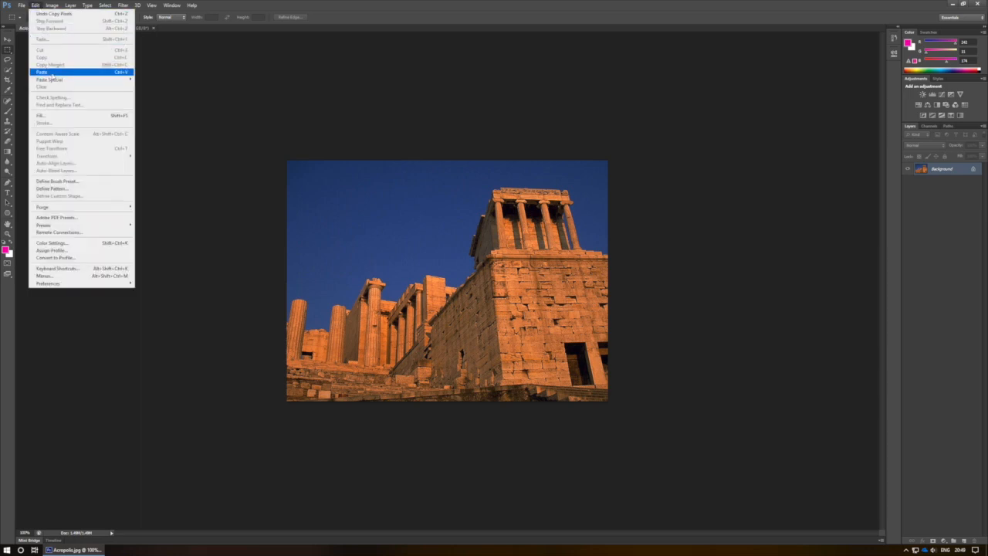
{"action": "left_click", "coordinate": [51, 73]}
{"action": "left_click", "coordinate": [8, 38]}
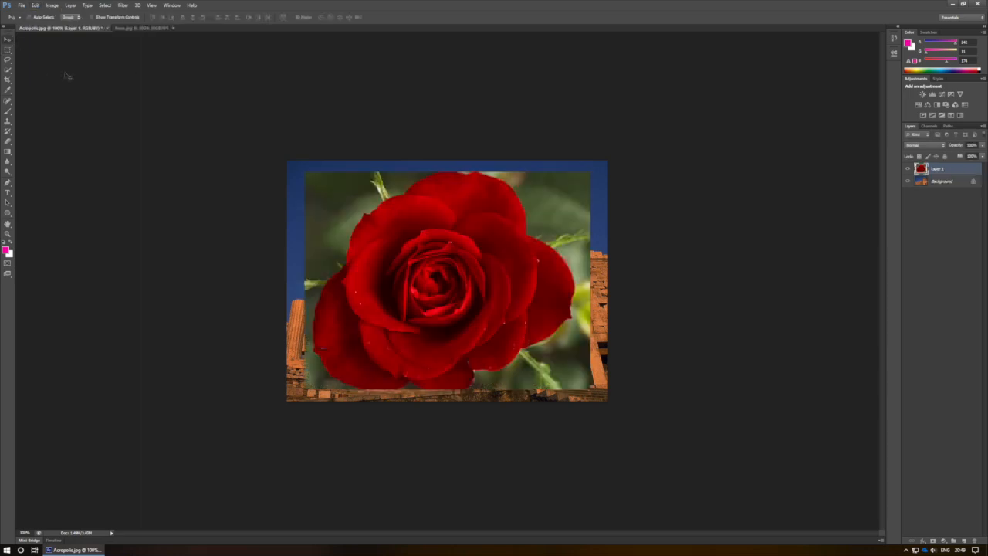
{"action": "left_click_drag", "start_coordinate": [366, 235], "coordinate": [401, 272]}
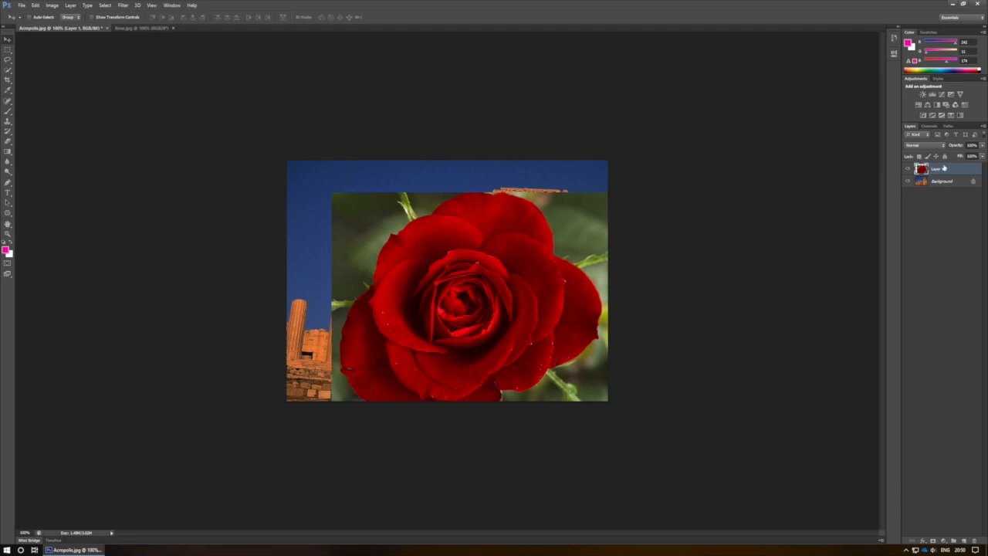
Check the rose layer in Acropolis.jpg by hiding and showing it several times, and delete that layer
{"action": "left_click", "coordinate": [909, 169]}
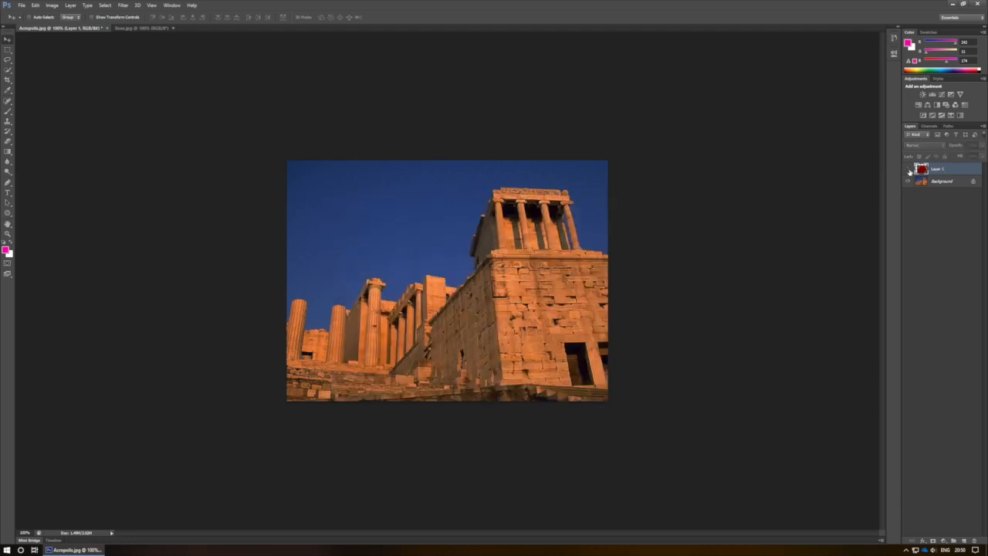
{"action": "left_click", "coordinate": [909, 169]}
{"action": "left_click", "coordinate": [909, 169]}
{"action": "left_click", "coordinate": [909, 170]}
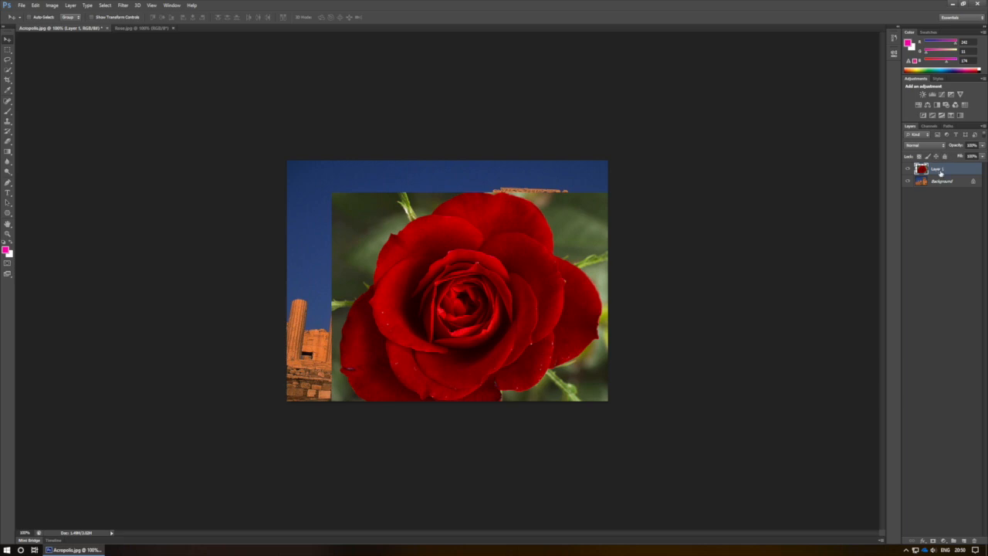
{"action": "left_click", "coordinate": [909, 169]}
{"action": "left_click", "coordinate": [909, 169]}
{"action": "right_click", "coordinate": [933, 168]}
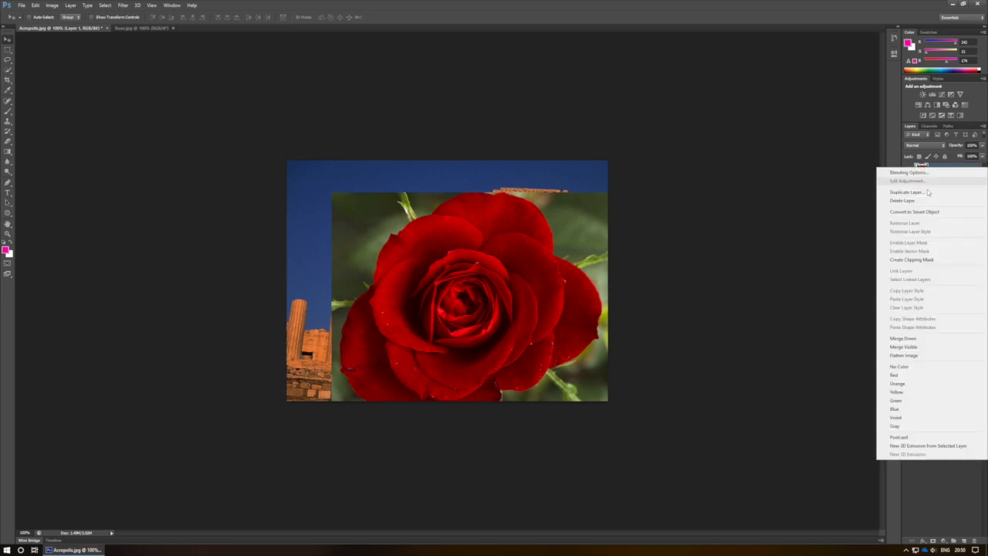
{"action": "left_click", "coordinate": [924, 199]}
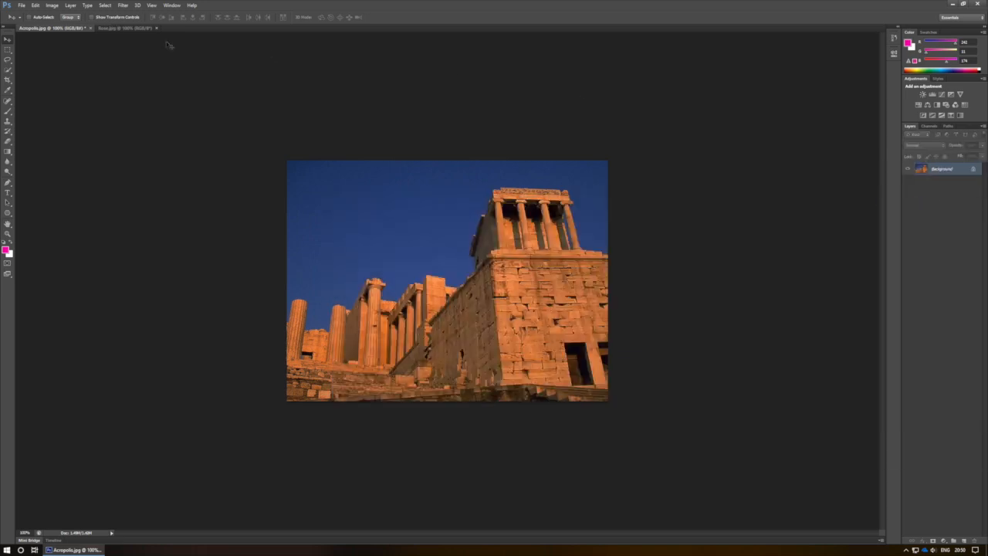
Clear the existing selection in Rose.jpg, and select and copy the entire image
{"action": "left_click", "coordinate": [132, 29]}
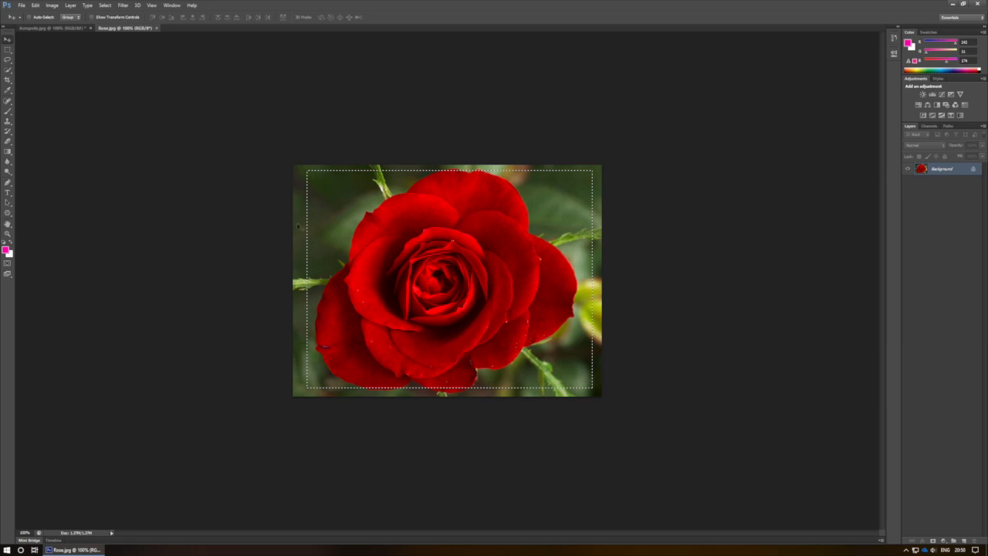
{"action": "left_click", "coordinate": [8, 50]}
{"action": "left_click", "coordinate": [196, 209]}
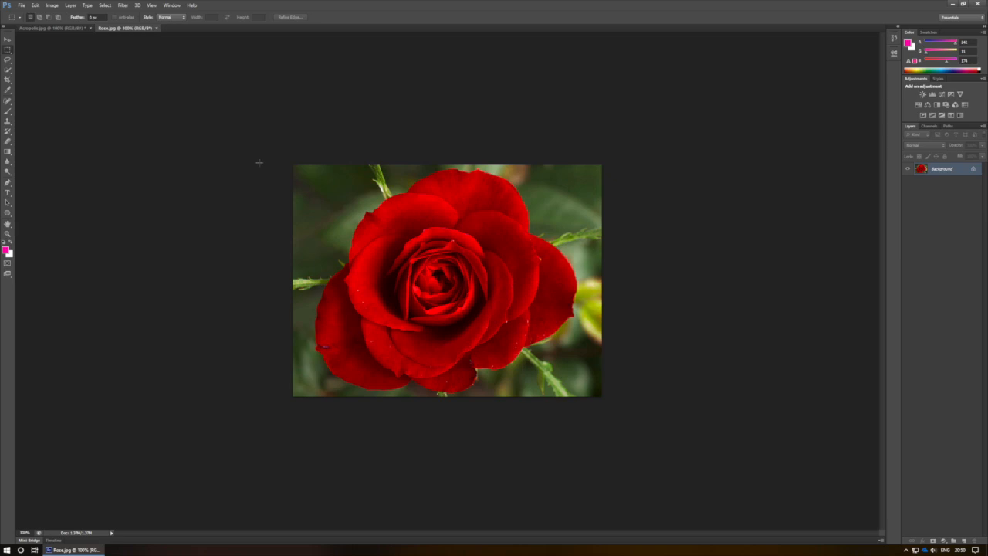
{"action": "key", "text": "ctrl+a"}
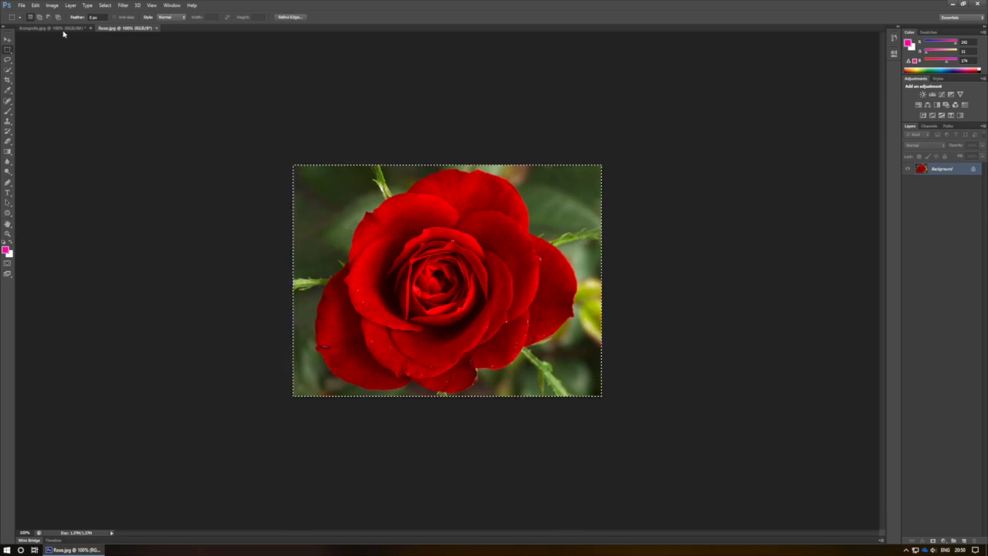
Paste the copied rose into a new transparent document based on the Clipboard preset, and close Rose.jpg
{"action": "left_click", "coordinate": [22, 5]}
{"action": "left_click", "coordinate": [28, 14]}
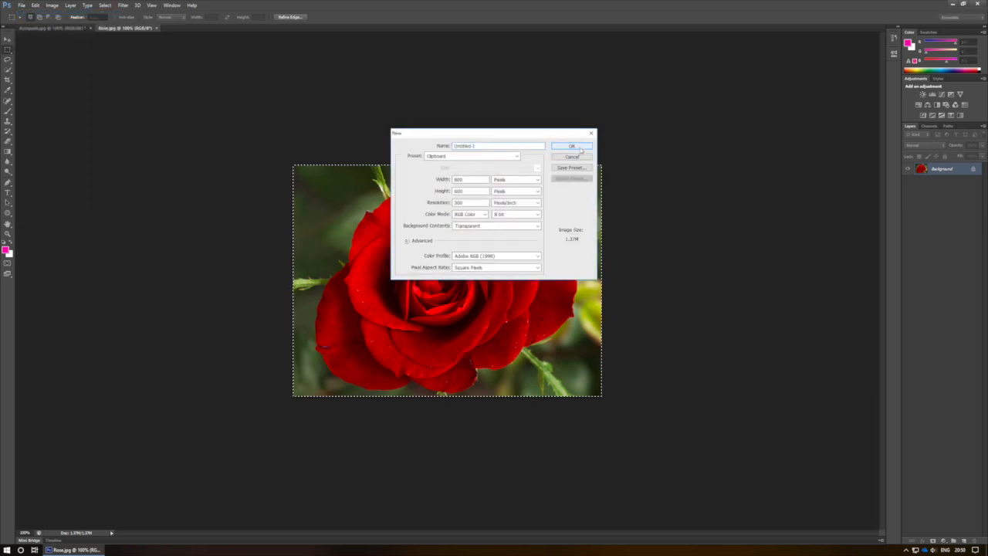
{"action": "left_click", "coordinate": [573, 146]}
{"action": "key", "text": "ctrl+v"}
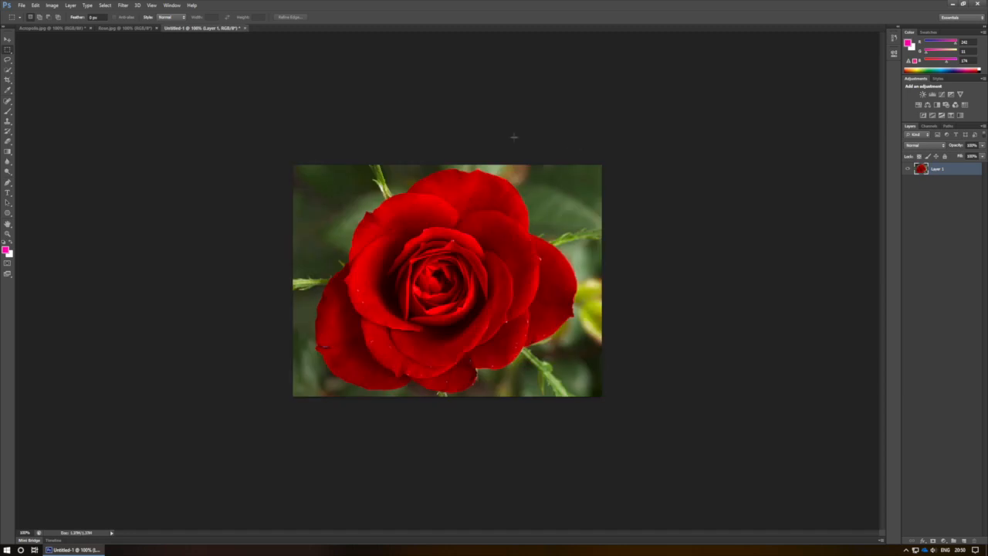
{"action": "left_click", "coordinate": [155, 28]}
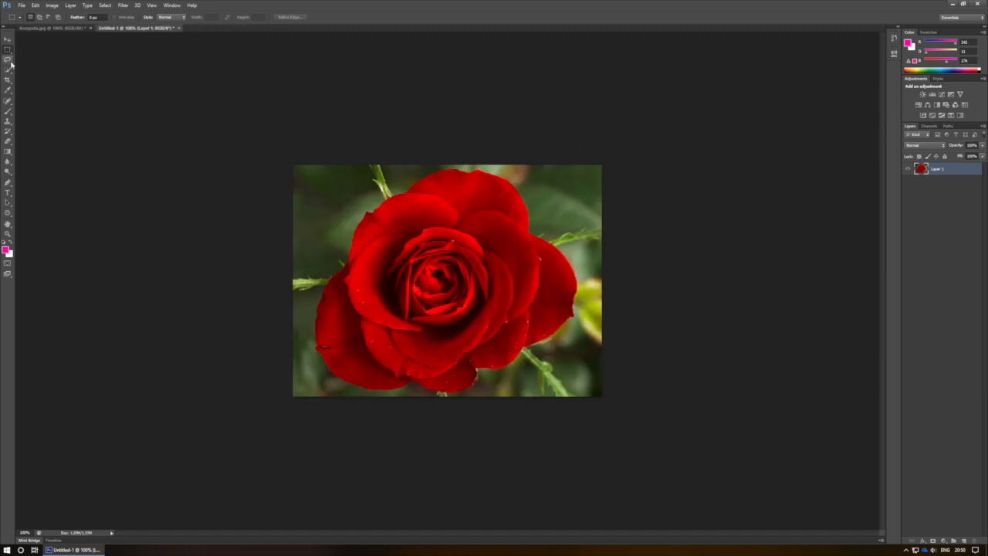
Delete the dark green background above the rose, in the image's upper-left and upper-right areas, using the Magic Wand tool
{"action": "left_click", "coordinate": [10, 70]}
{"action": "left_click", "coordinate": [23, 76]}
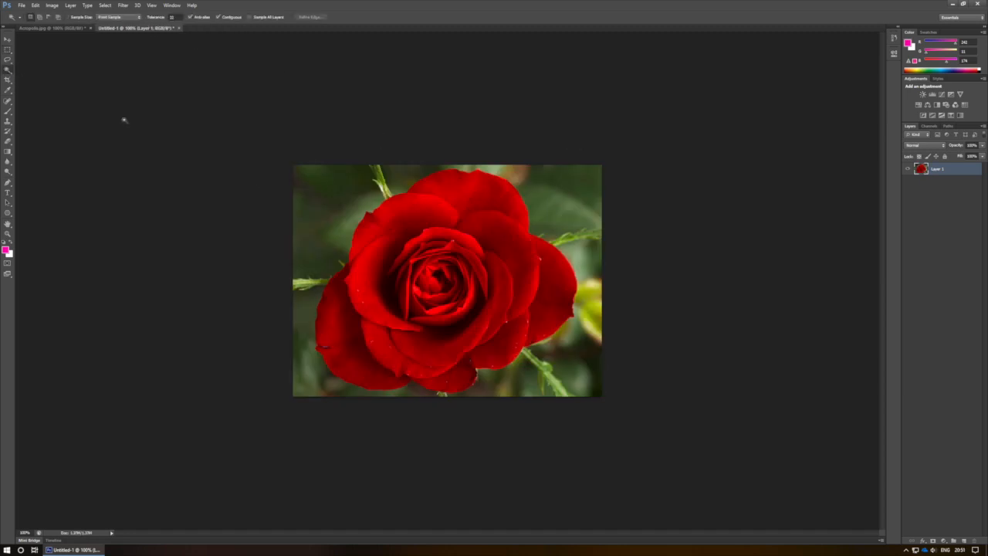
{"action": "left_click", "coordinate": [302, 193]}
{"action": "key", "text": "Delete"}
{"action": "left_click", "coordinate": [407, 179]}
{"action": "key", "text": "Delete"}
{"action": "left_click", "coordinate": [557, 188]}
{"action": "key", "text": "Delete"}
Delete the blurred background and leaf patches along the rose's right side, down to the lower-right area, with the Magic Wand tool
{"action": "left_click", "coordinate": [594, 262]}
{"action": "key", "text": "Delete"}
{"action": "left_click", "coordinate": [572, 366]}
{"action": "key", "text": "Delete"}
{"action": "left_click", "coordinate": [578, 344]}
{"action": "key", "text": "Delete"}
{"action": "left_click", "coordinate": [588, 301]}
{"action": "key", "text": "Delete"}
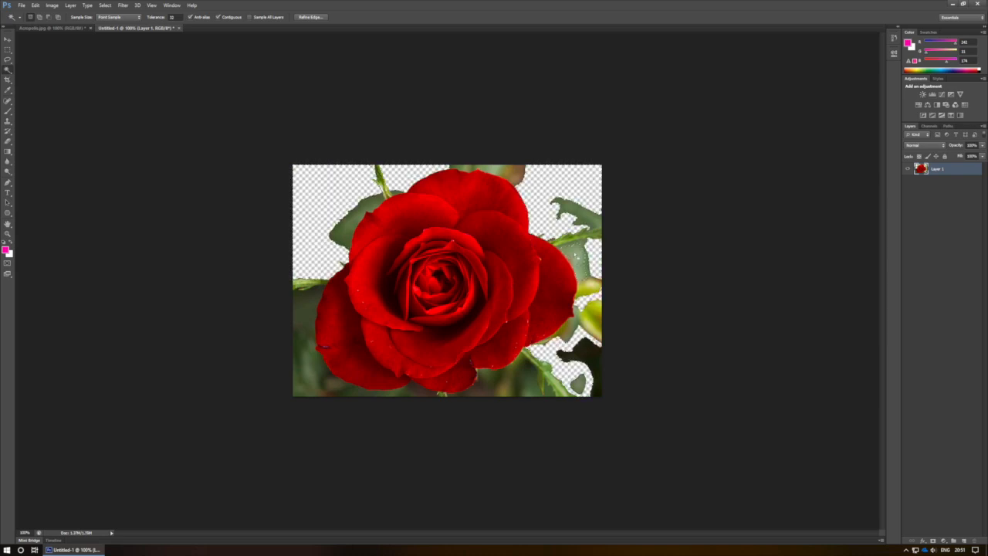
{"action": "left_click", "coordinate": [572, 258]}
{"action": "key", "text": "Delete"}
{"action": "left_click", "coordinate": [559, 205]}
{"action": "key", "text": "Delete"}
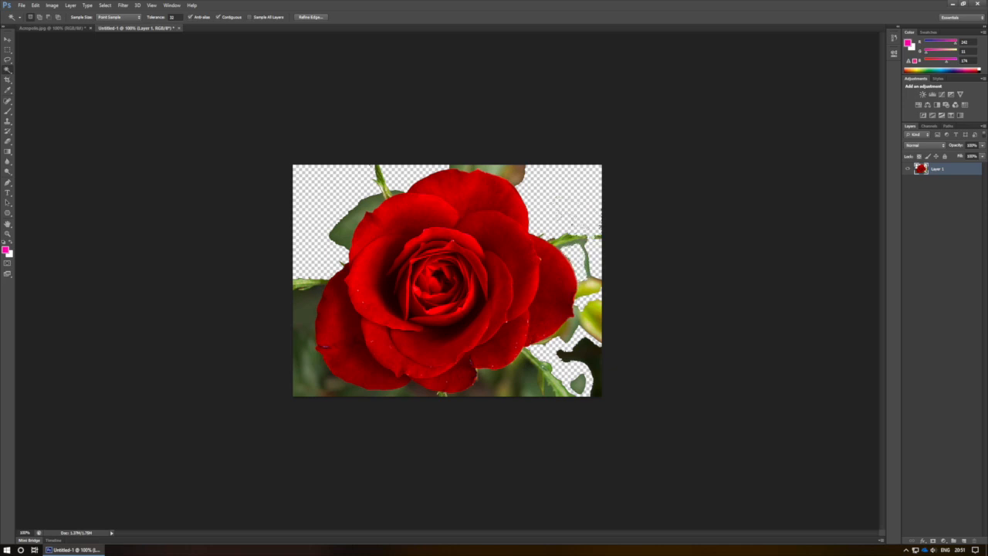
Delete the dark background below the rose and along its lower-left side with the Magic Wand tool
{"action": "left_click", "coordinate": [525, 377]}
{"action": "key", "text": "Delete"}
{"action": "left_click", "coordinate": [418, 394]}
{"action": "key", "text": "Delete"}
{"action": "left_click", "coordinate": [340, 388]}
{"action": "key", "text": "Delete"}
{"action": "left_click", "coordinate": [325, 379]}
{"action": "key", "text": "Delete"}
{"action": "left_click", "coordinate": [337, 394]}
{"action": "key", "text": "Delete"}
{"action": "left_click", "coordinate": [307, 291]}
{"action": "key", "text": "Delete"}
Delete most of the green stem left of the rose and the leaf at its upper left with the Magic Wand tool
{"action": "left_click", "coordinate": [307, 284]}
{"action": "key", "text": "Delete"}
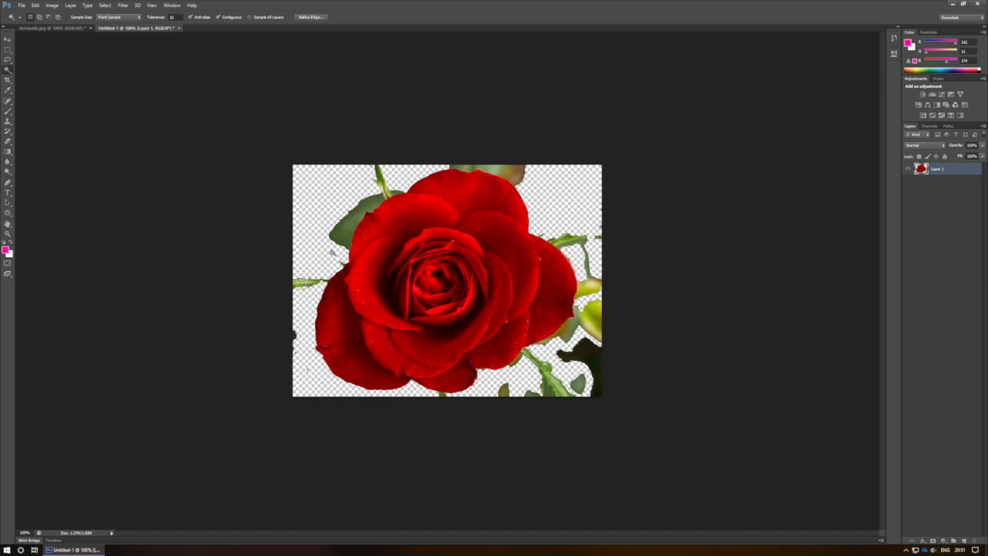
{"action": "left_click", "coordinate": [314, 283]}
{"action": "key", "text": "Delete"}
{"action": "left_click", "coordinate": [300, 284]}
{"action": "key", "text": "Delete"}
{"action": "left_click", "coordinate": [309, 284]}
{"action": "key", "text": "Delete"}
{"action": "left_click", "coordinate": [359, 230]}
{"action": "key", "text": "Delete"}
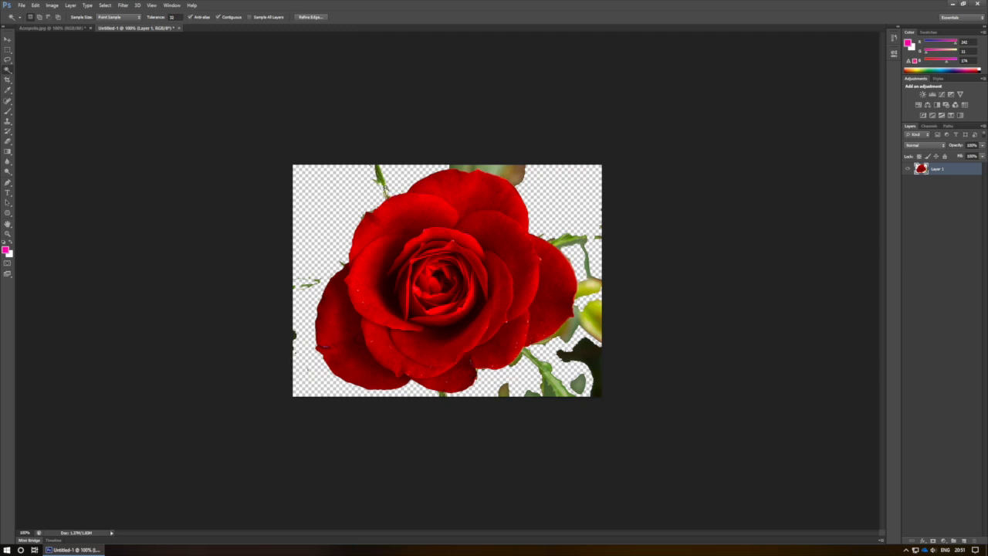
Delete the small stem above the rose and the leaf behind its top petals with the Magic Wand tool
{"action": "left_click", "coordinate": [380, 179]}
{"action": "key", "text": "Delete"}
{"action": "left_click", "coordinate": [504, 176]}
{"action": "key", "text": "Delete"}
Delete the green stem and most of the yellow-green bud to the right of the rose with the Magic Wand tool
{"action": "left_click", "coordinate": [563, 248]}
{"action": "key", "text": "Delete"}
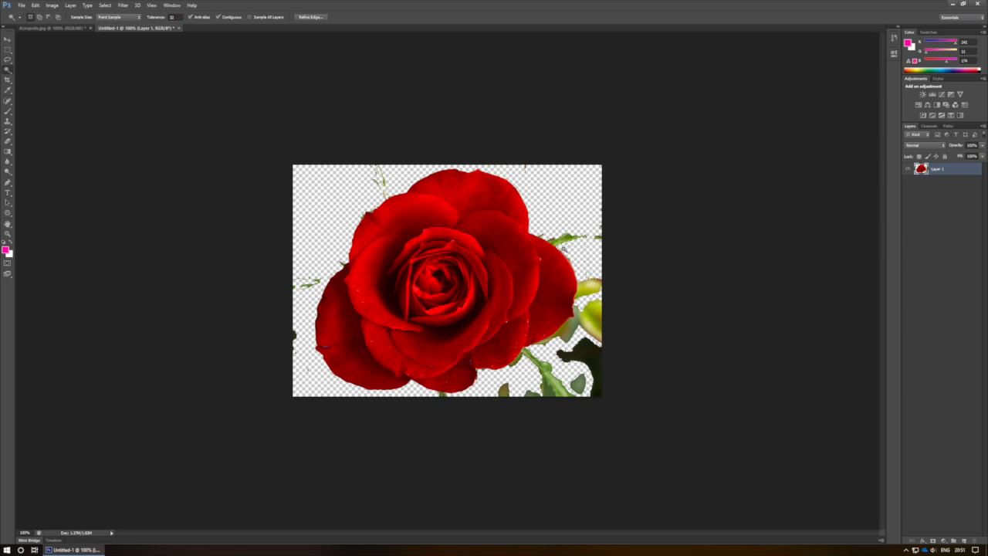
{"action": "left_click", "coordinate": [568, 240]}
{"action": "key", "text": "Delete"}
{"action": "left_click", "coordinate": [587, 289]}
{"action": "key", "text": "Delete"}
{"action": "left_click", "coordinate": [587, 323]}
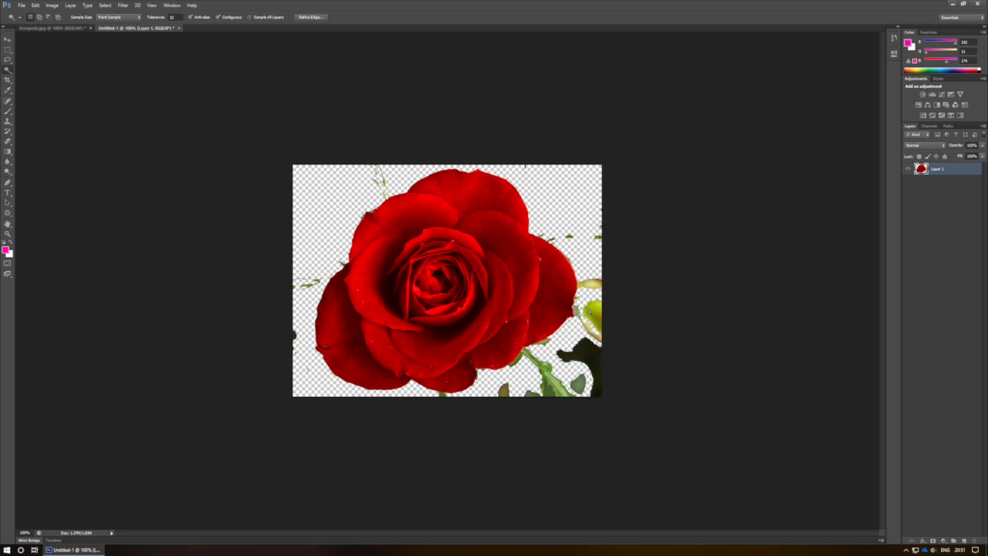
{"action": "key", "text": "Delete"}
Delete the dark patch, stem and leaf remnants below and to the lower right of the rose with the Magic Wand tool
{"action": "left_click", "coordinate": [582, 350]}
{"action": "key", "text": "Delete"}
{"action": "left_click", "coordinate": [547, 376]}
{"action": "key", "text": "Delete"}
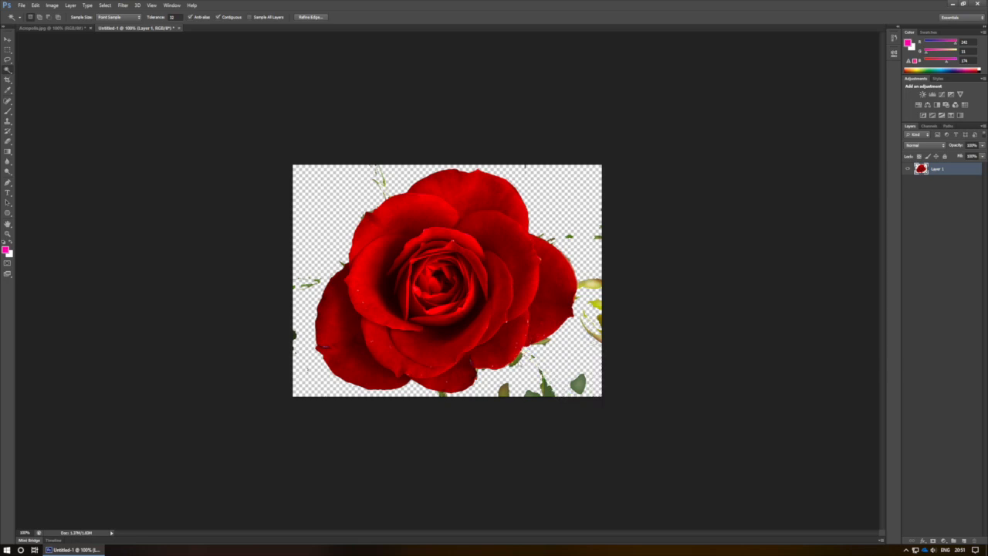
{"action": "left_click", "coordinate": [504, 390]}
{"action": "key", "text": "Delete"}
{"action": "left_click", "coordinate": [544, 393]}
{"action": "key", "text": "Delete"}
{"action": "left_click", "coordinate": [577, 387]}
{"action": "key", "text": "Delete"}
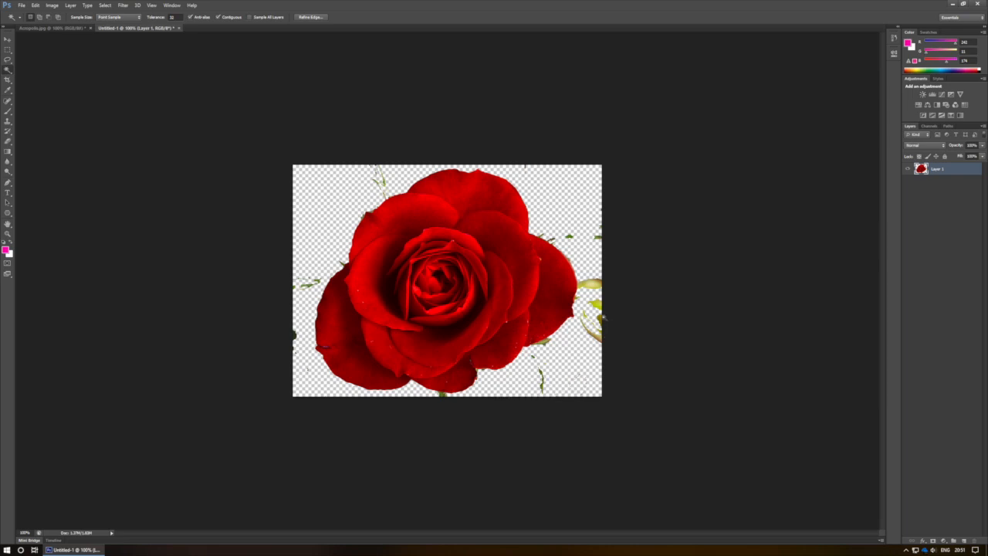
Select the whole rose canvas with the Rectangular Marquee tool, copy it and paste it into Acropolis.jpg
{"action": "left_click", "coordinate": [9, 50]}
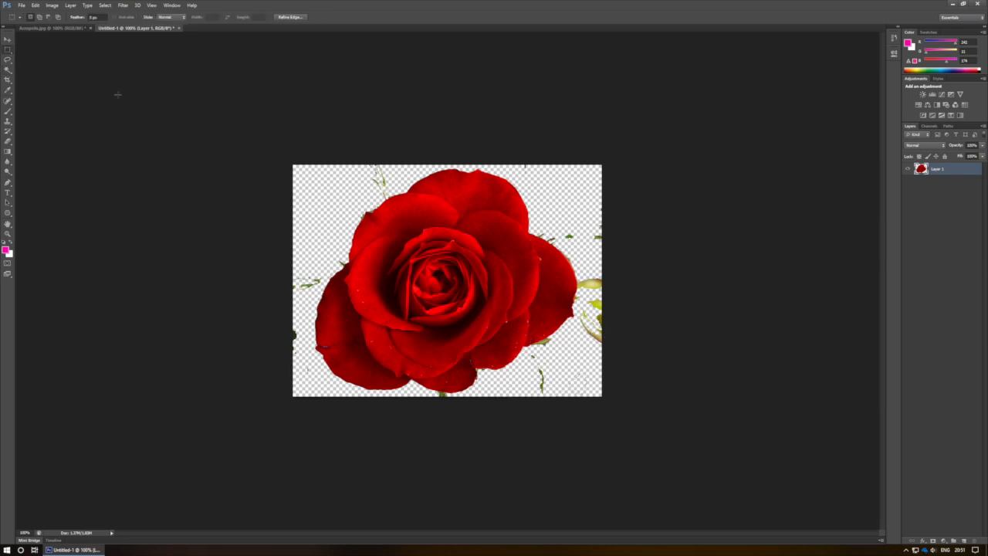
{"action": "left_click_drag", "start_coordinate": [404, 265], "coordinate": [638, 441]}
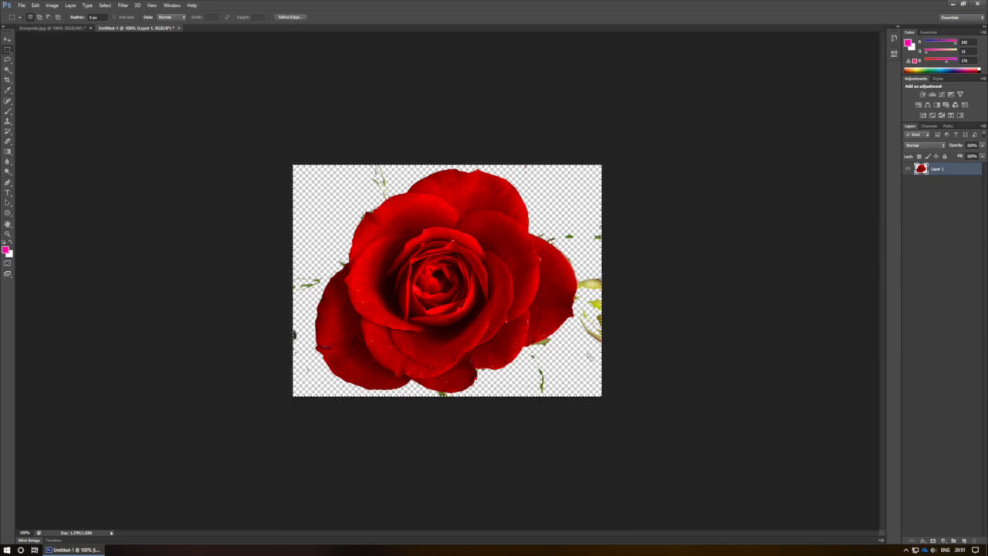
{"action": "left_click", "coordinate": [68, 29]}
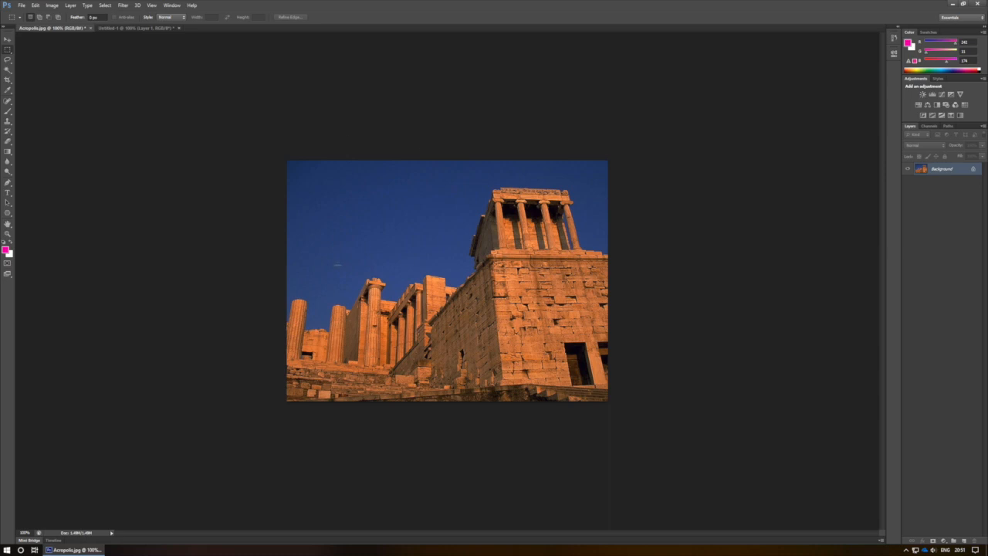
{"action": "key", "text": "ctrl+v"}
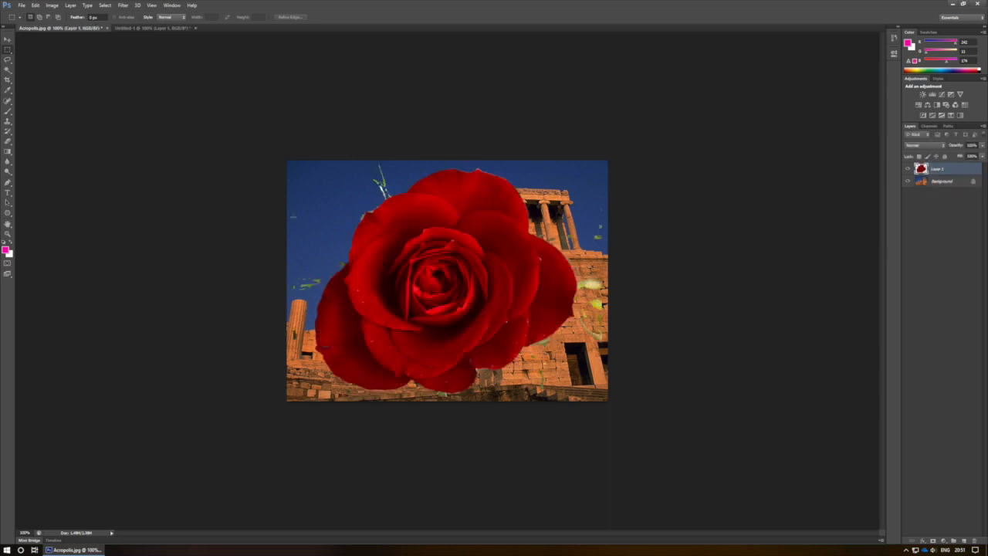
Scale the pasted rose down to about one eighth of the image width and place it on the stone wall beside the dark doorway
{"action": "left_click", "coordinate": [7, 42]}
{"action": "left_click_drag", "start_coordinate": [432, 284], "coordinate": [452, 313]}
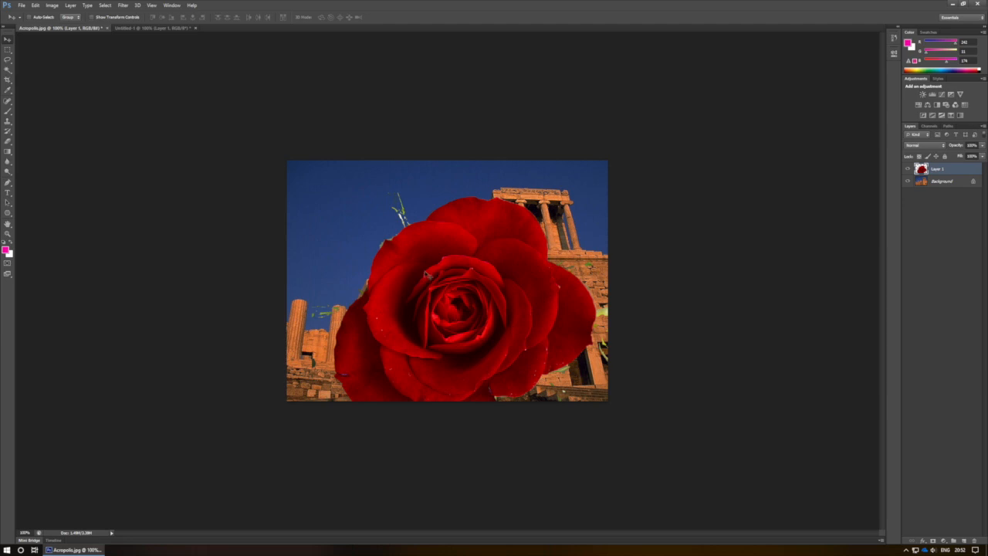
{"action": "left_click", "coordinate": [36, 6]}
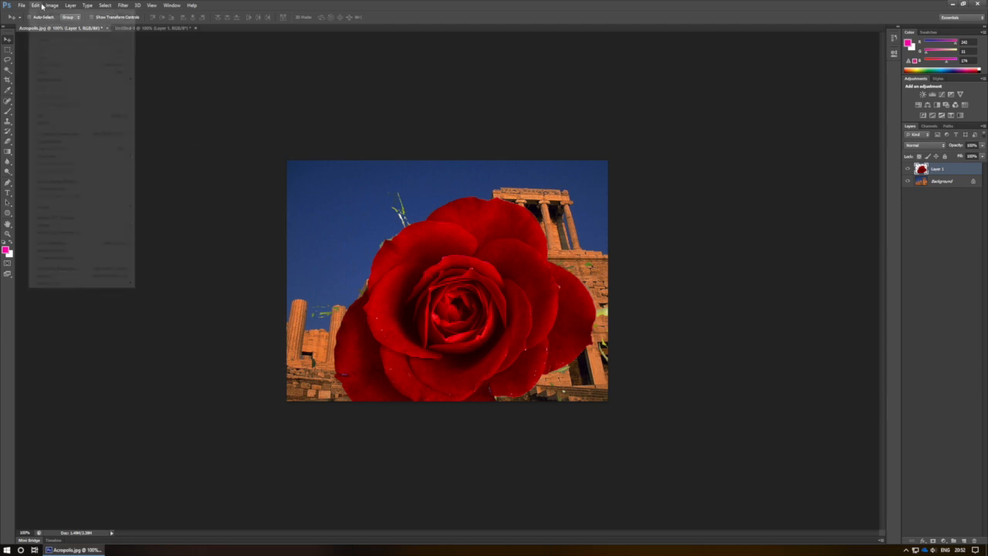
{"action": "left_click", "coordinate": [52, 148]}
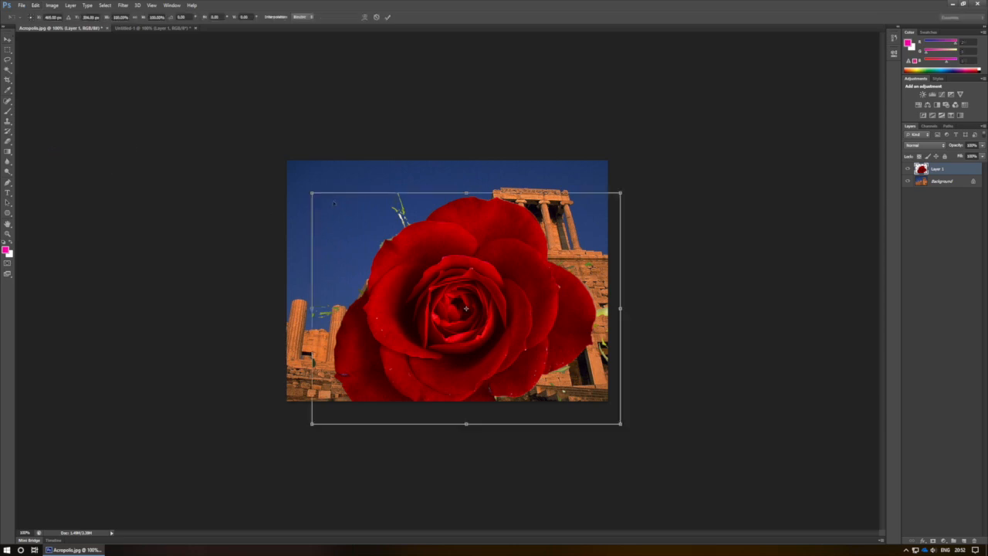
{"action": "left_click_drag", "start_coordinate": [312, 193], "coordinate": [544, 368]}
{"action": "left_click_drag", "start_coordinate": [582, 396], "coordinate": [520, 350]}
{"action": "left_click_drag", "start_coordinate": [554, 321], "coordinate": [531, 333]}
{"action": "key", "text": "Return"}
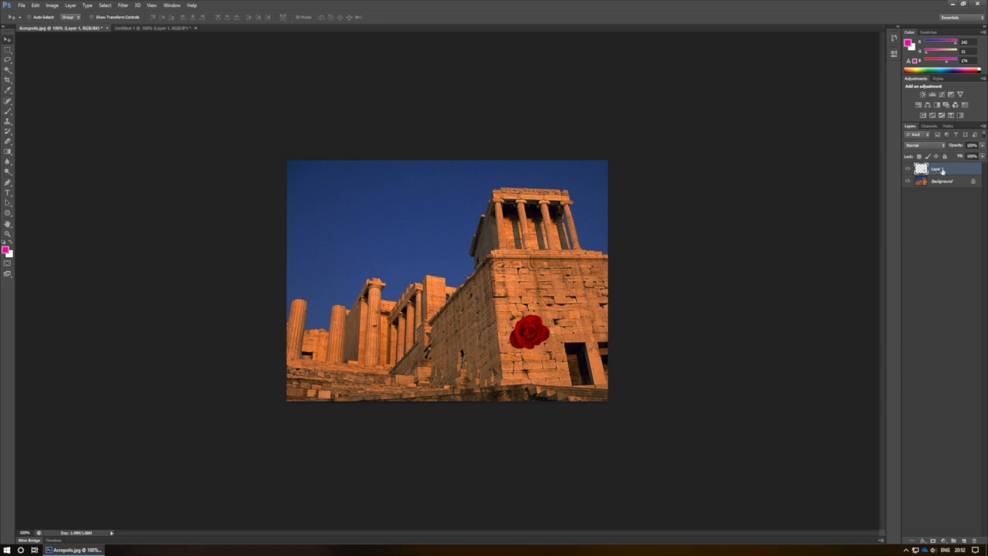
Paste a second copy of the cut-out rose into Acropolis.jpg
{"action": "left_click", "coordinate": [159, 29]}
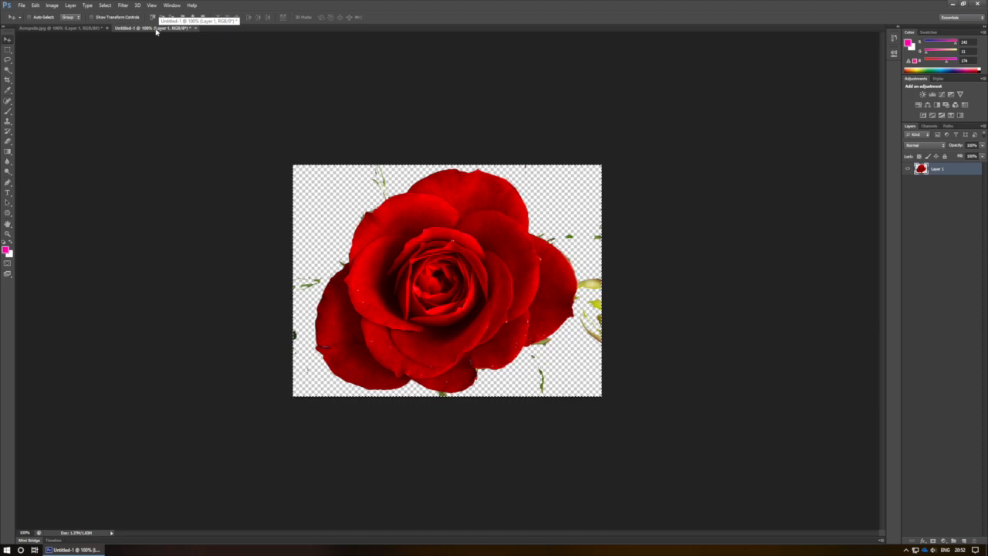
{"action": "left_click", "coordinate": [88, 29]}
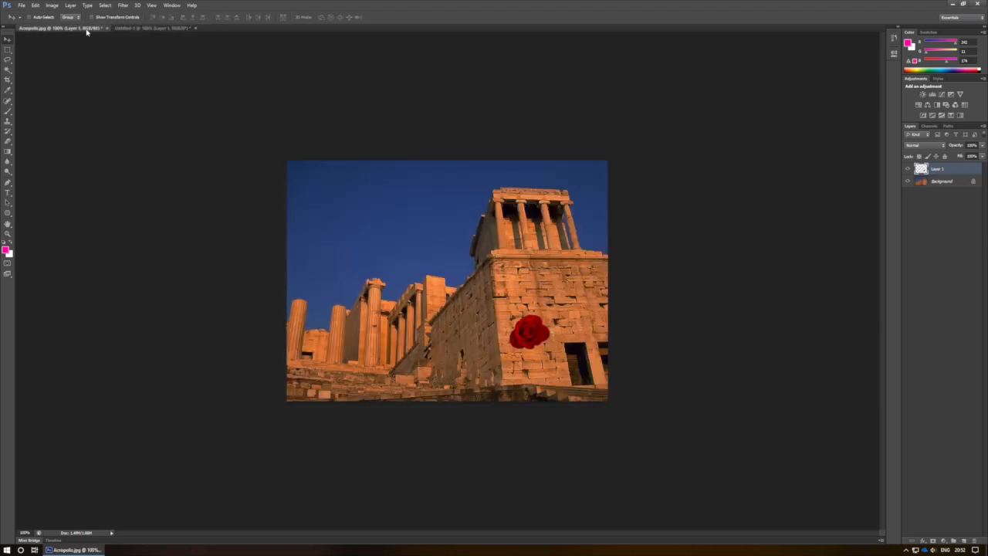
{"action": "key", "text": "ctrl+v"}
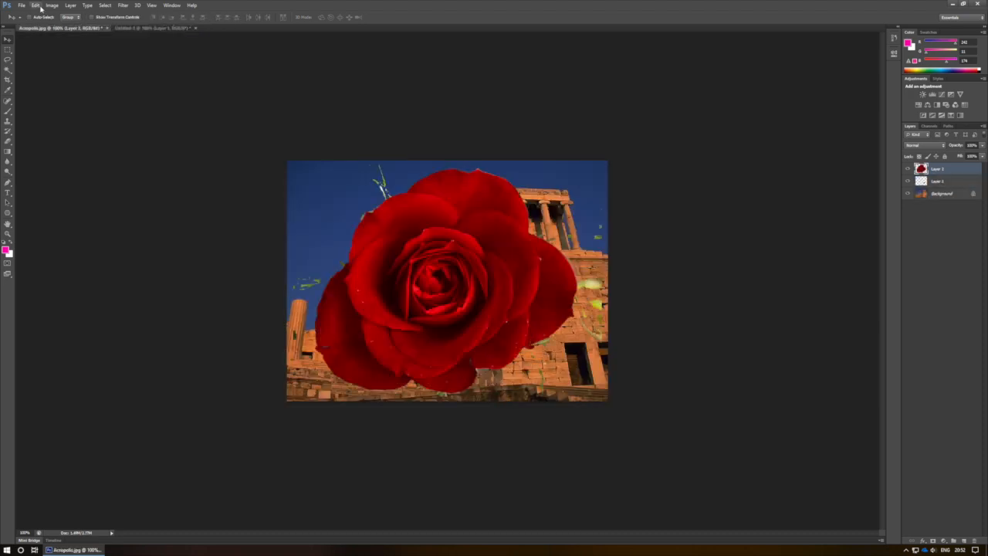
Scale the second rose down to less than half the first rose's width and place it at the foot of the columns
{"action": "left_click", "coordinate": [35, 6]}
{"action": "left_click", "coordinate": [62, 148]}
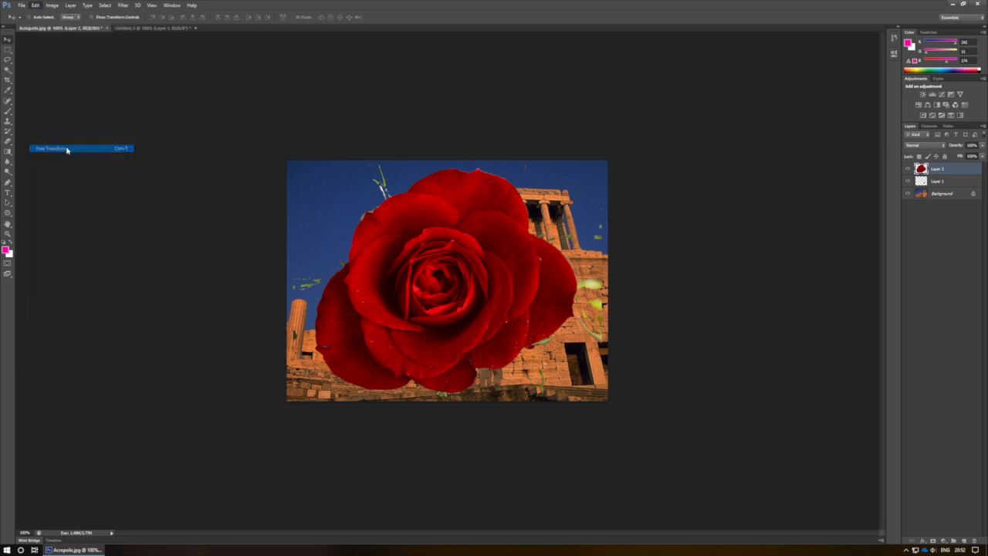
{"action": "left_click_drag", "start_coordinate": [293, 164], "coordinate": [429, 338]}
{"action": "left_click_drag", "start_coordinate": [493, 331], "coordinate": [384, 305]}
{"action": "left_click_drag", "start_coordinate": [482, 284], "coordinate": [337, 367]}
{"action": "key", "text": "Return"}
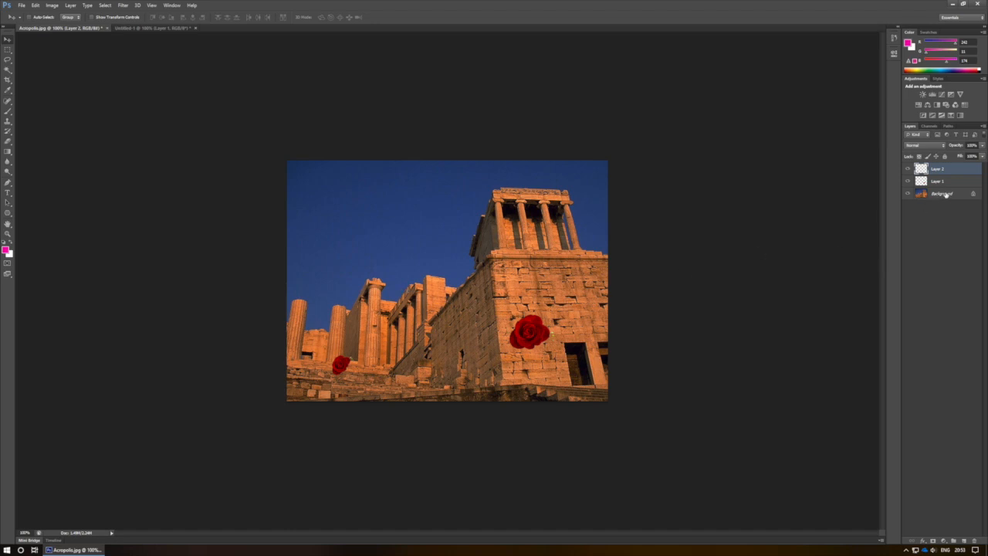
Hide and show Layer 2 and Layer 1 in turn to check which rose each one holds
{"action": "left_click", "coordinate": [909, 170]}
{"action": "left_click", "coordinate": [909, 169]}
{"action": "left_click", "coordinate": [908, 182]}
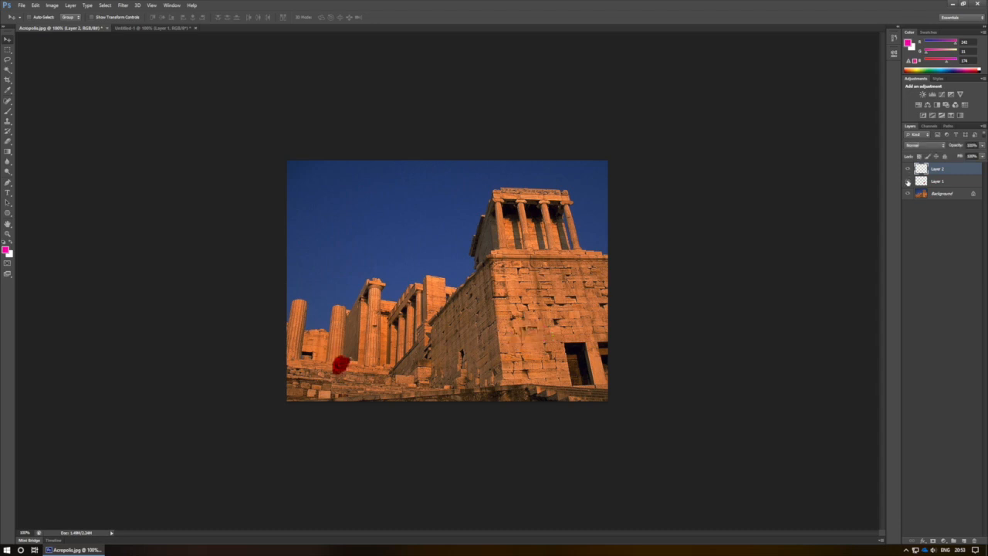
{"action": "left_click", "coordinate": [908, 181]}
Duplicate Layer 1, the larger rose on the stone wall
{"action": "left_click", "coordinate": [938, 181]}
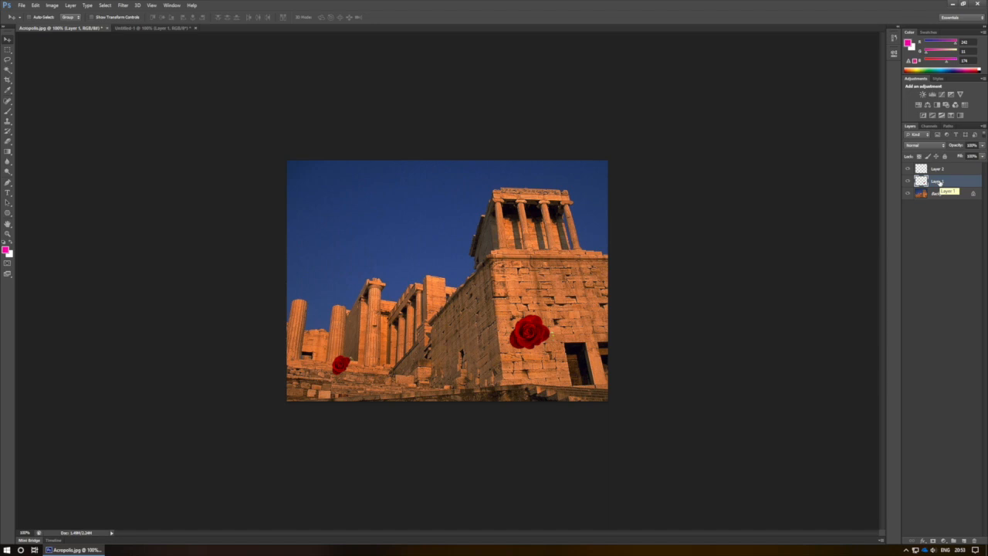
{"action": "right_click", "coordinate": [940, 182]}
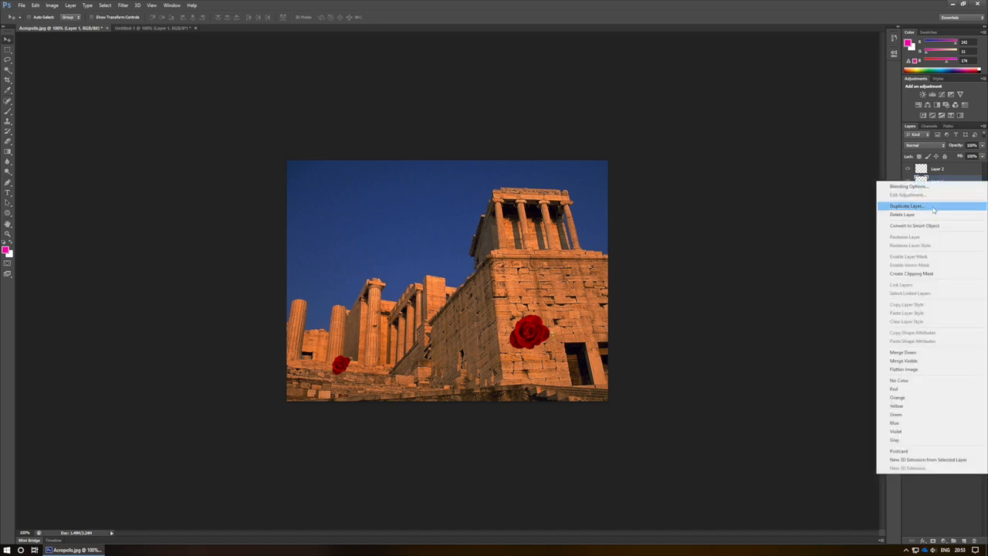